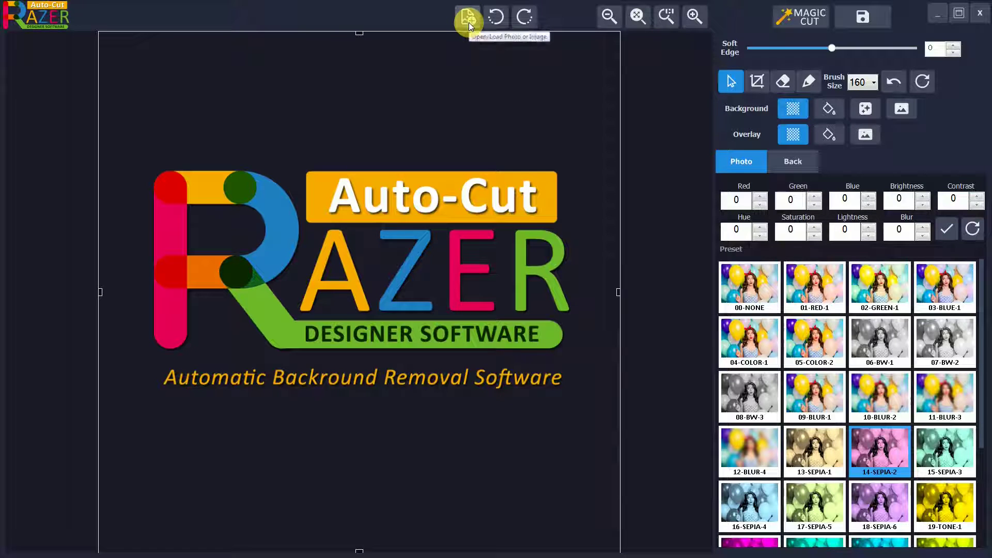
Open the couple JPG photo and rotate it clockwise into upright landscape orientation.
left_click(470, 24)
left_click(569, 240)
double_click(569, 240)
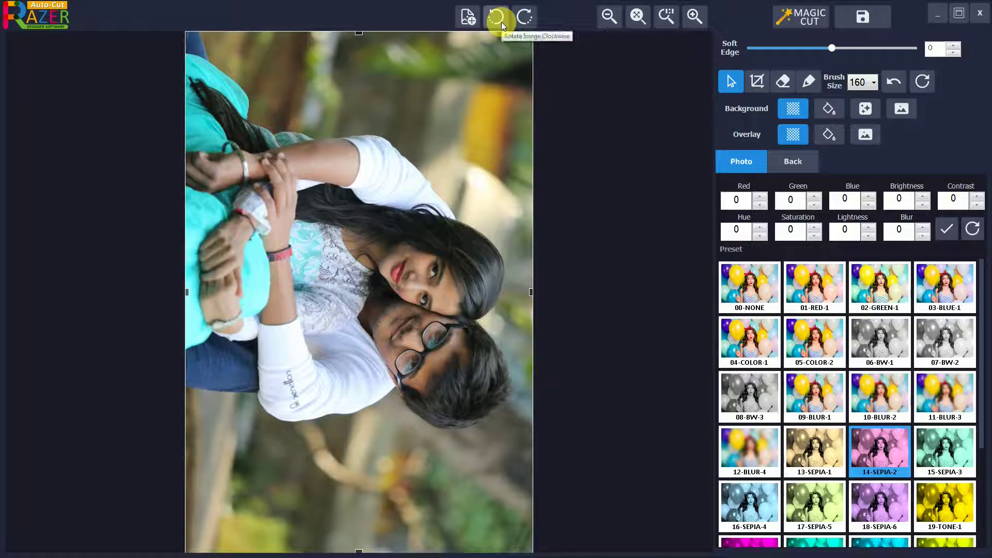
left_click(501, 23)
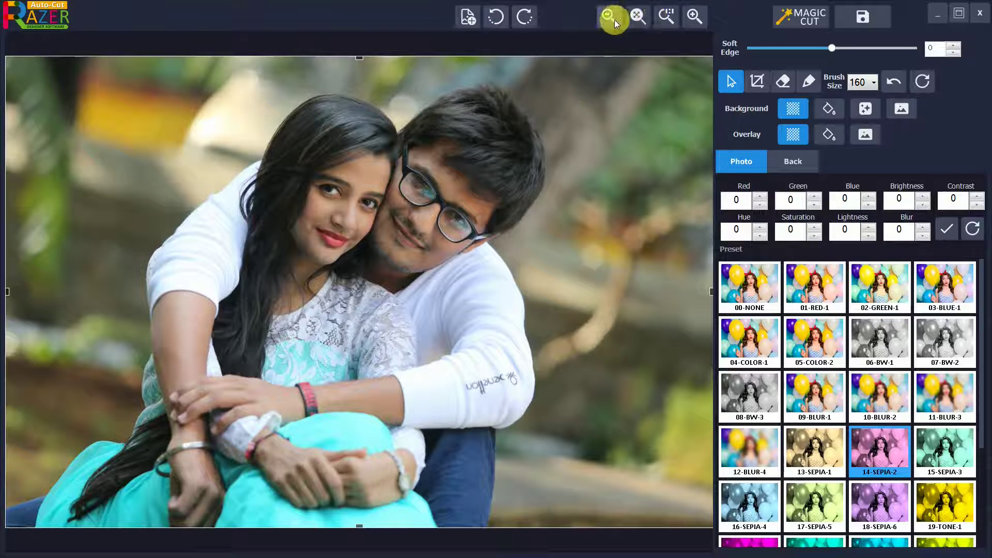
left_click(693, 21)
left_click(693, 21)
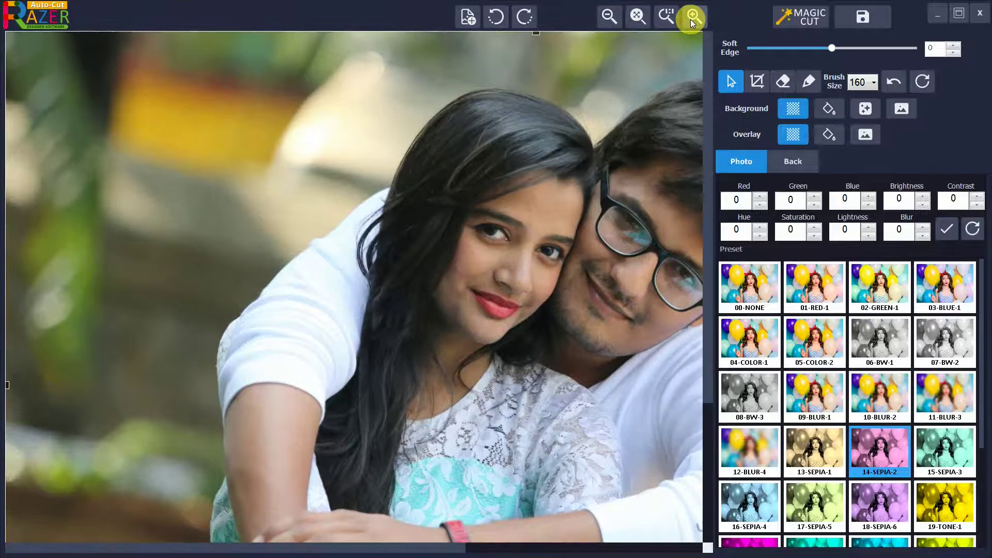
left_click(639, 18)
left_click(667, 19)
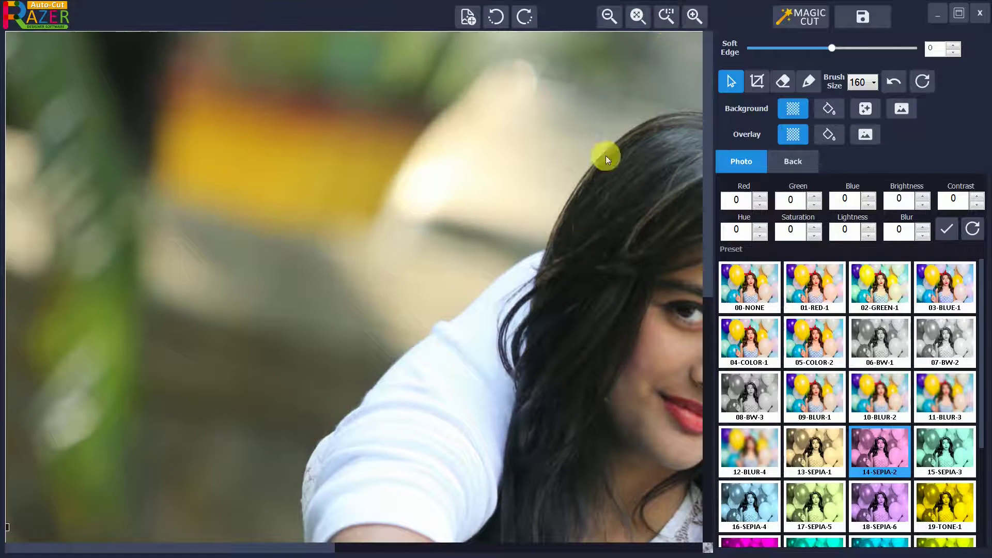
left_click_drag(634, 269, 355, 206)
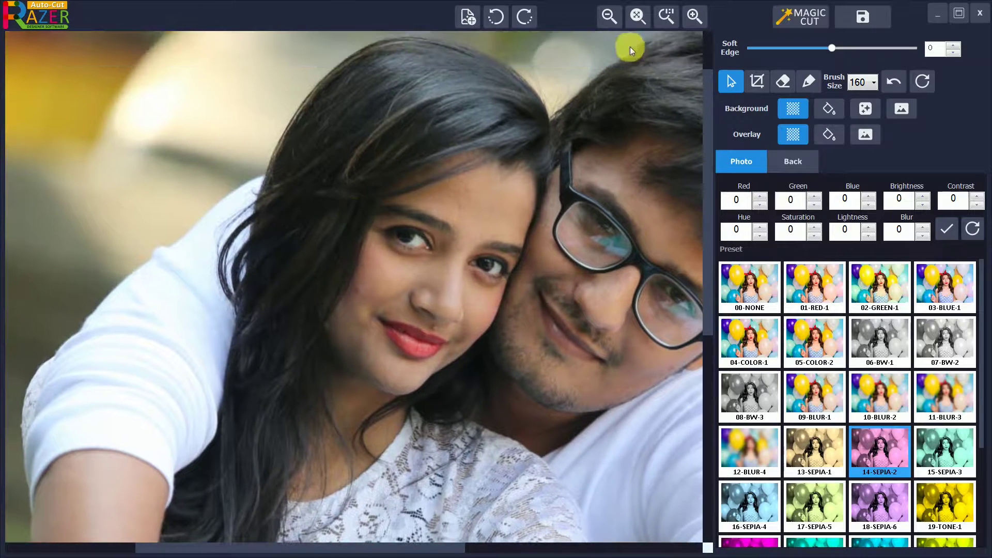
left_click(638, 18)
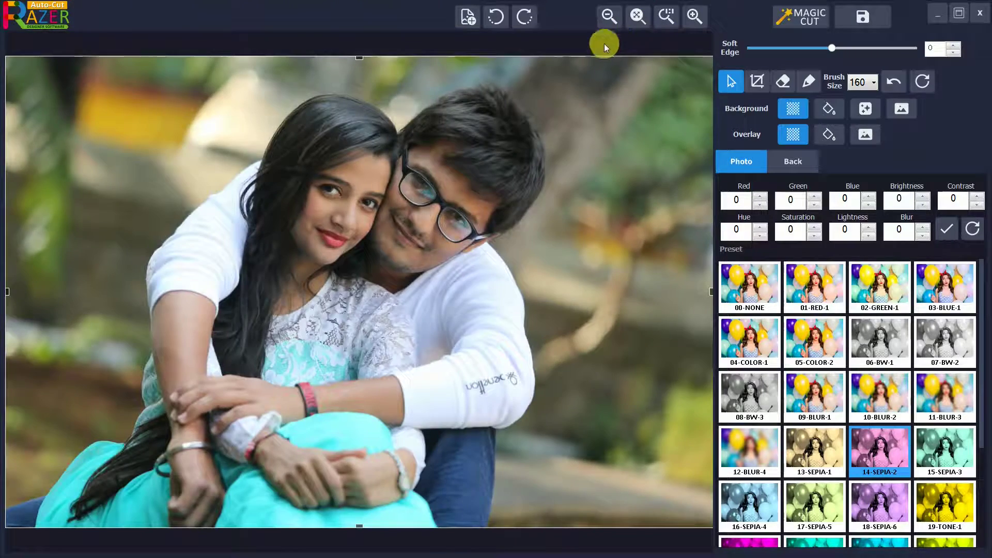
Strip the couple's background with Magic Cut, set Soft Edge to -100, and crop the right side.
left_click(800, 20)
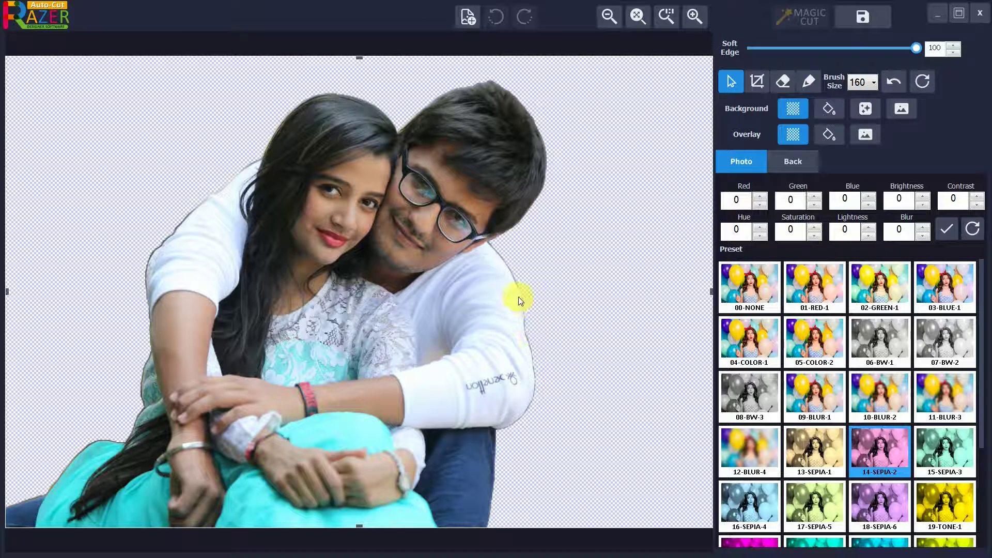
left_click_drag(916, 49, 719, 88)
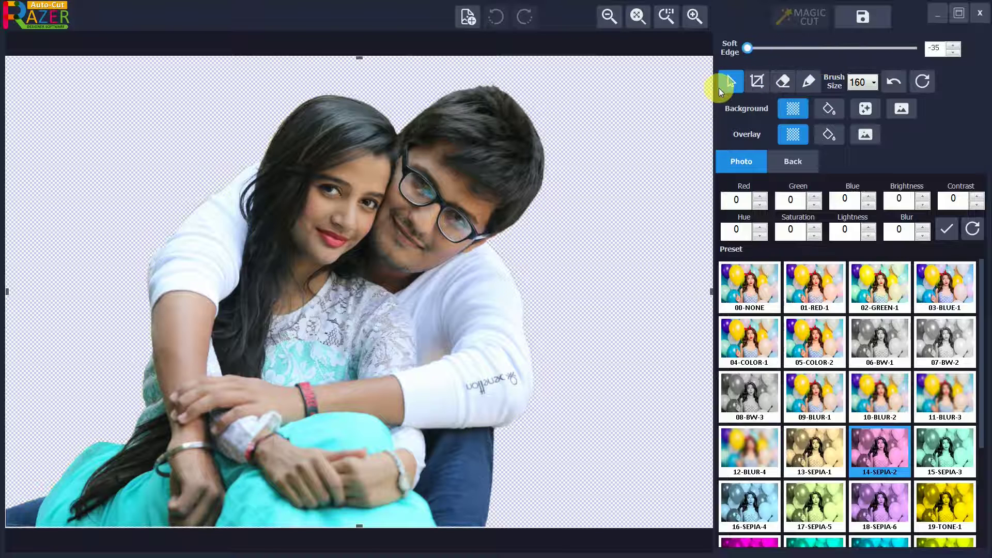
left_click(754, 85)
left_click_drag(713, 290, 603, 293)
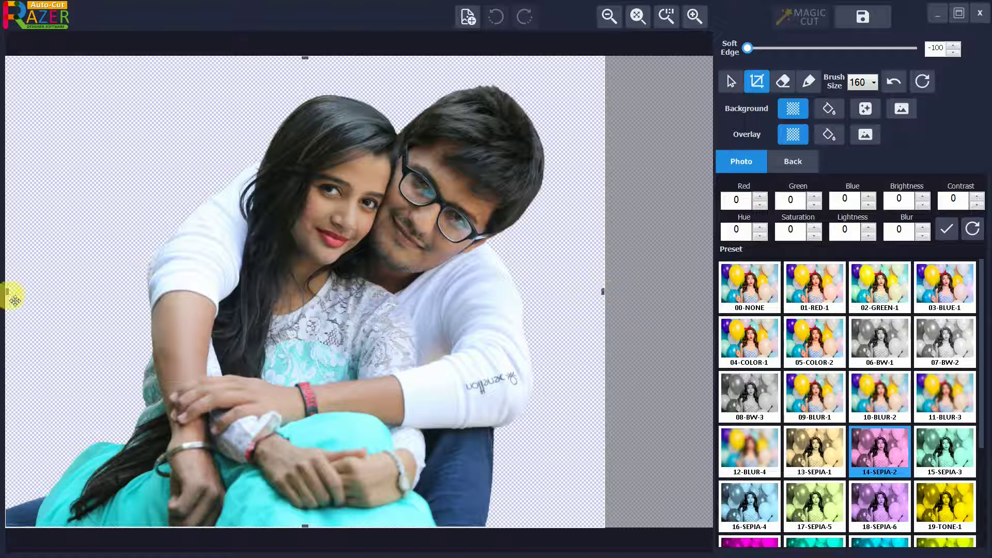
left_click_drag(9, 294, 152, 295)
left_click_drag(380, 64, 381, 88)
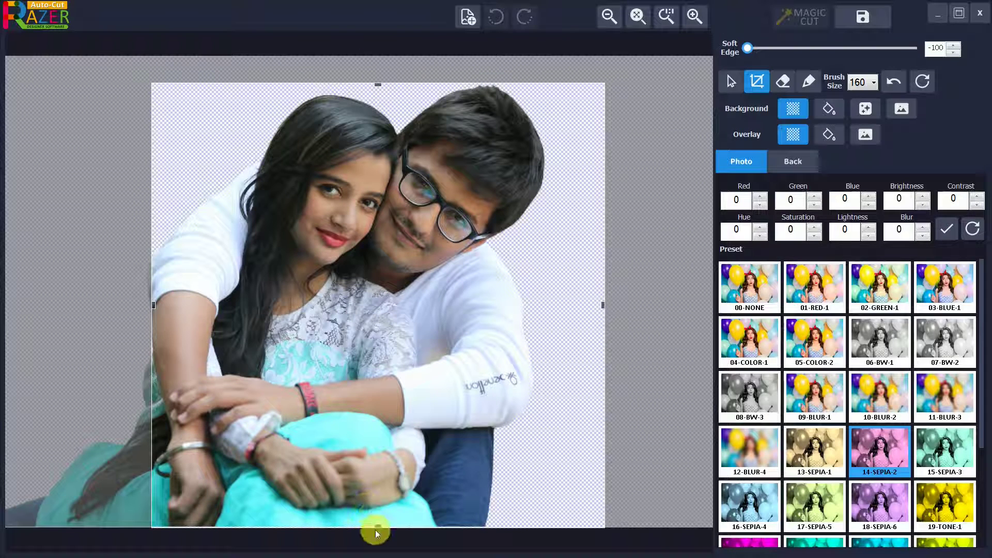
left_click_drag(377, 527, 381, 383)
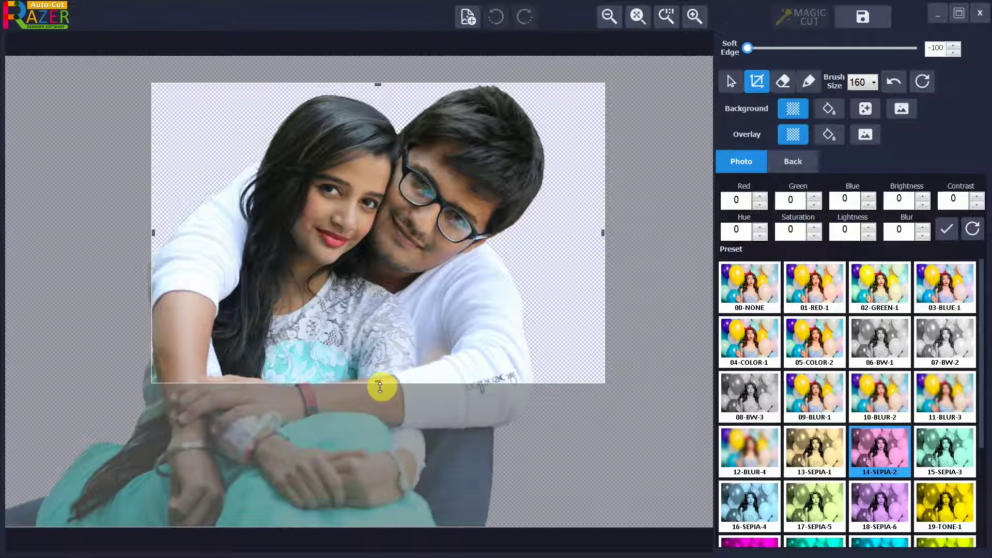
mouse_move(355, 295)
left_mouse_down()
mouse_move(410, 305)
mouse_move(361, 270)
mouse_move(351, 293)
left_mouse_up()
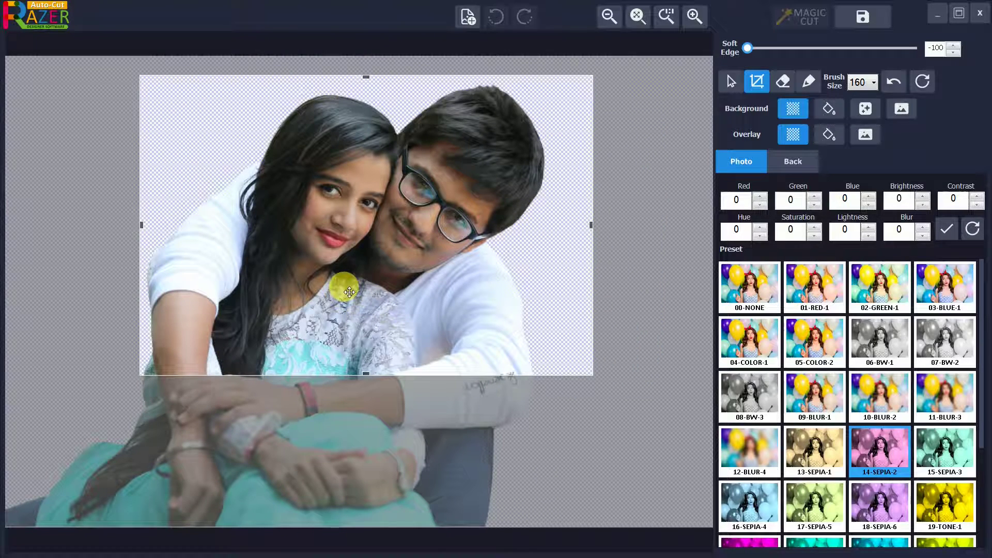
left_click(921, 82)
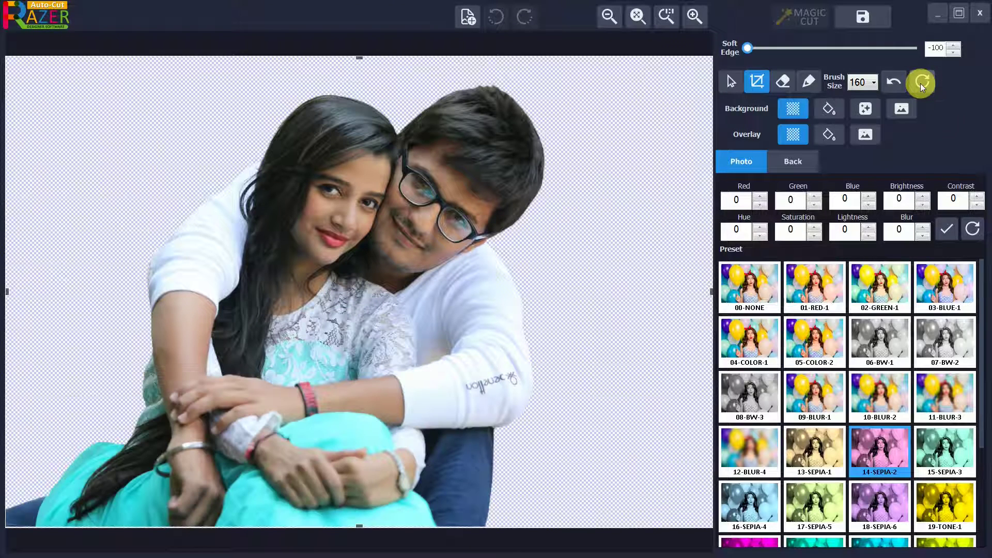
left_click(784, 82)
left_click(869, 84)
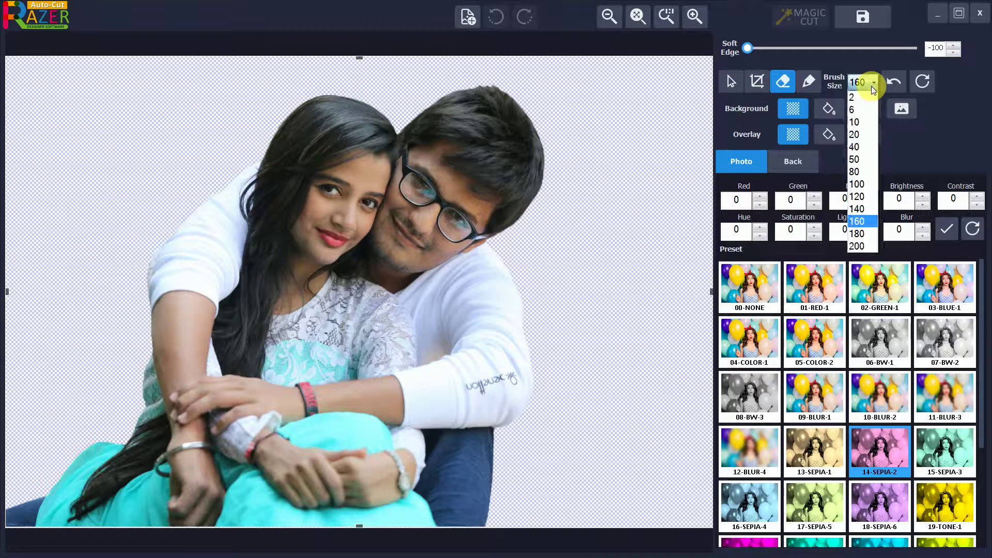
left_click(857, 209)
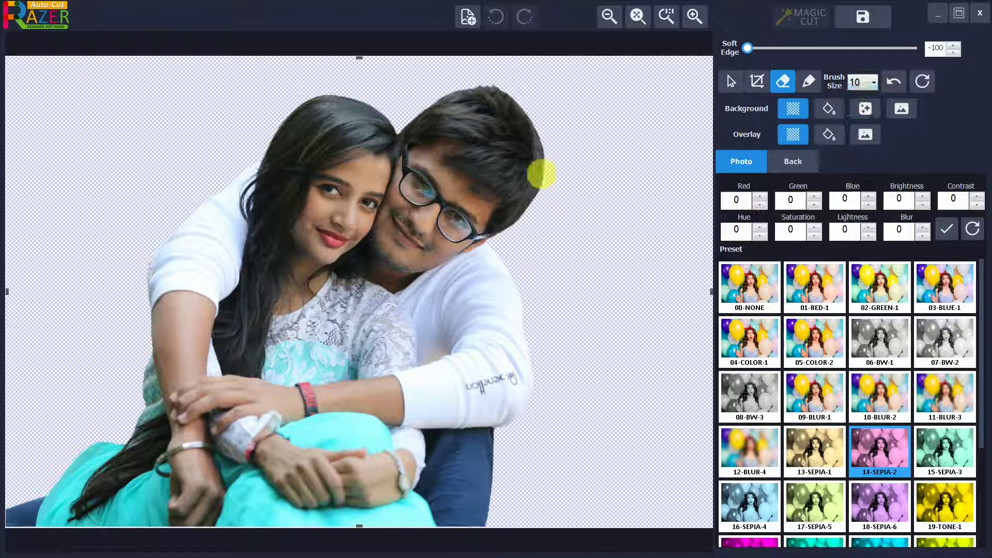
mouse_move(483, 275)
left_mouse_down()
mouse_move(507, 337)
mouse_move(459, 388)
mouse_move(409, 399)
mouse_move(466, 387)
mouse_move(509, 348)
mouse_move(450, 316)
mouse_move(464, 379)
left_mouse_up()
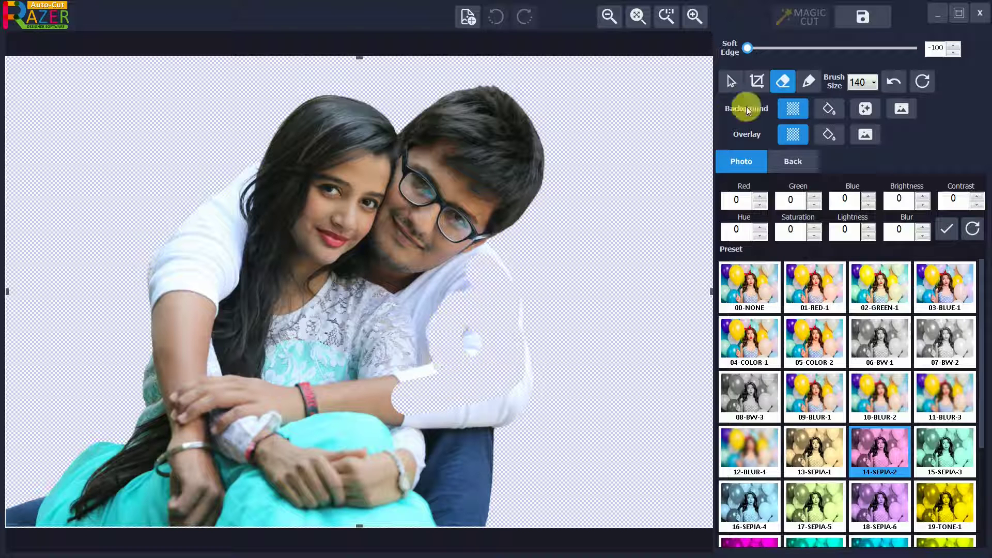
left_click(809, 82)
mouse_move(498, 284)
left_mouse_down()
mouse_move(479, 288)
mouse_move(480, 265)
mouse_move(509, 311)
mouse_move(511, 384)
mouse_move(470, 403)
mouse_move(408, 406)
mouse_move(468, 356)
mouse_move(378, 398)
mouse_move(410, 390)
mouse_move(467, 291)
mouse_move(450, 298)
mouse_move(425, 358)
mouse_move(492, 294)
mouse_move(488, 367)
mouse_move(473, 386)
left_mouse_up()
left_click(894, 82)
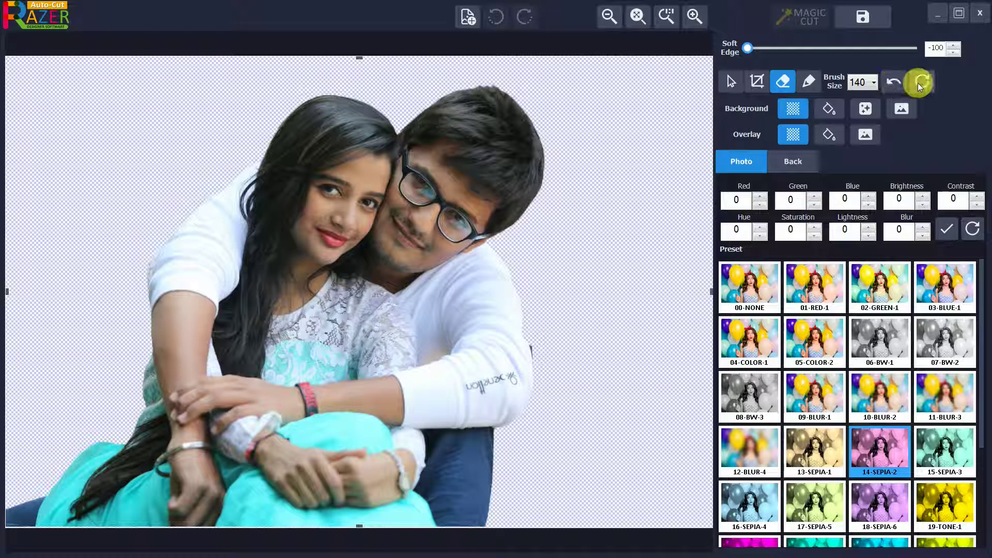
left_click(918, 83)
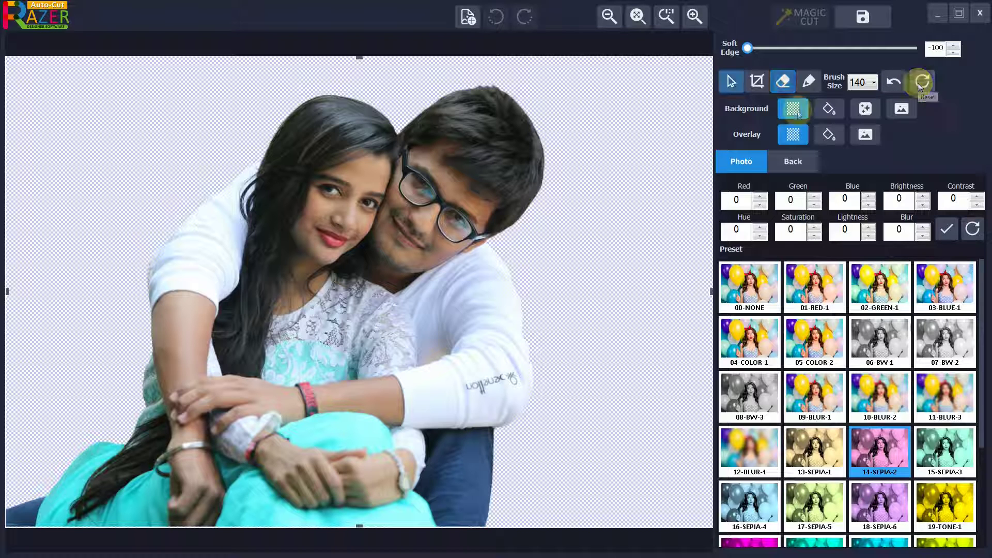
Fill the background with a green-blue-green CustomFill gradient.
left_click(832, 109)
left_click(369, 242)
left_click(477, 393)
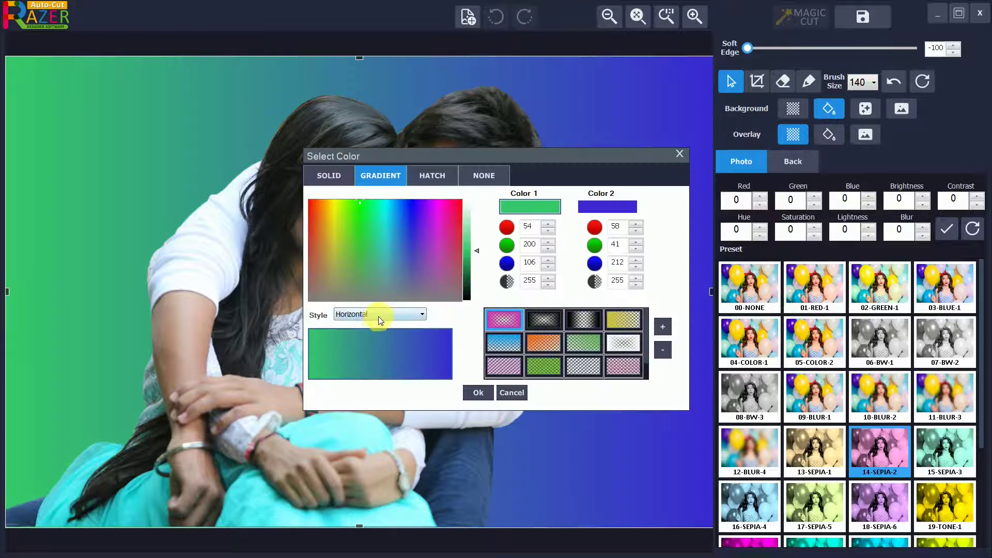
left_click(378, 317)
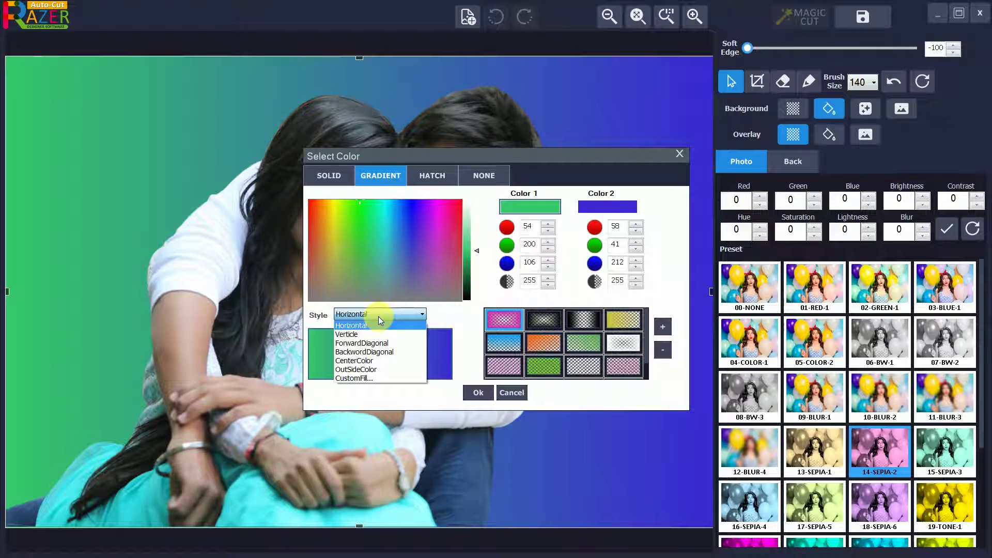
left_click(371, 377)
left_click(477, 393)
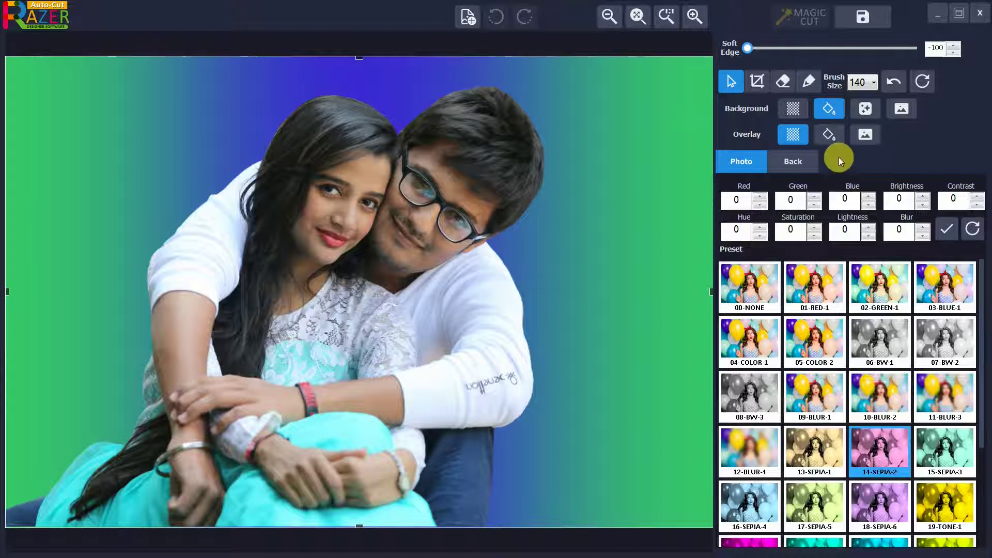
Preview the pink, blue and orange gradient presets, applying the orange diagonal one.
left_click(829, 114)
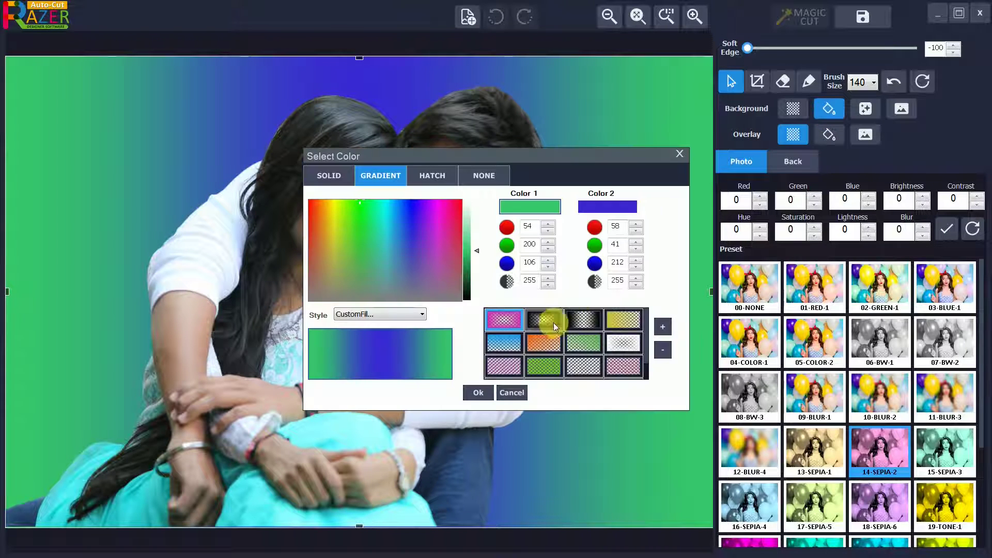
left_click(500, 326)
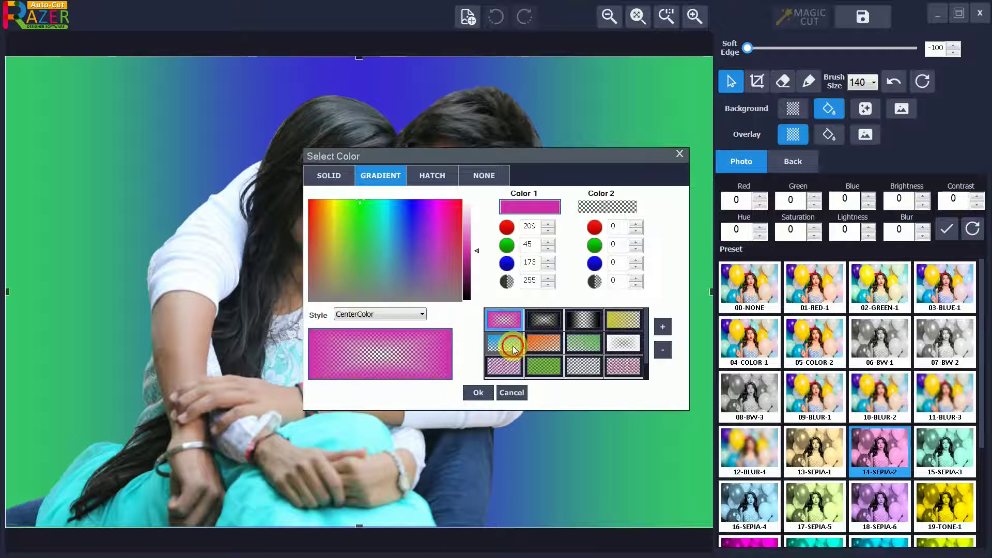
left_click(513, 346)
left_click(535, 348)
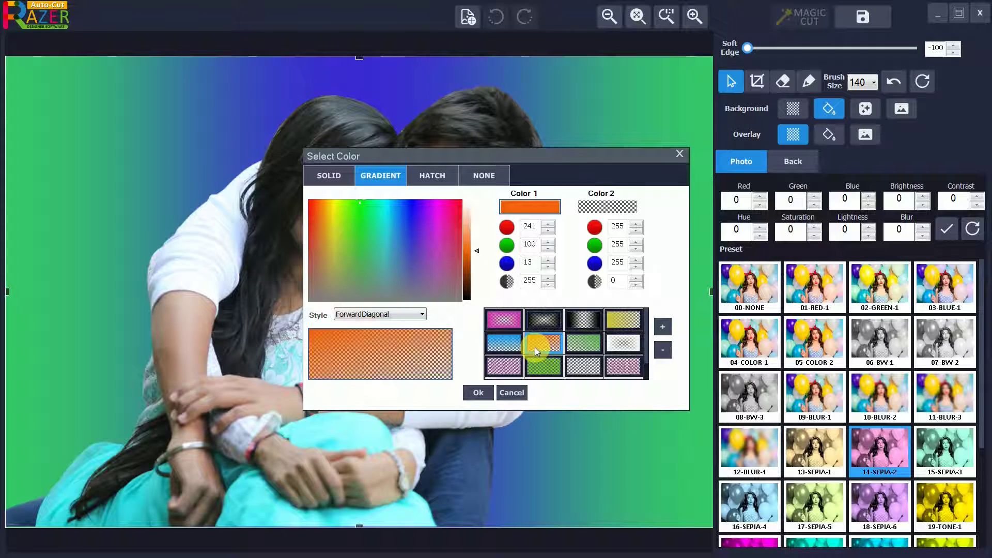
left_click(479, 395)
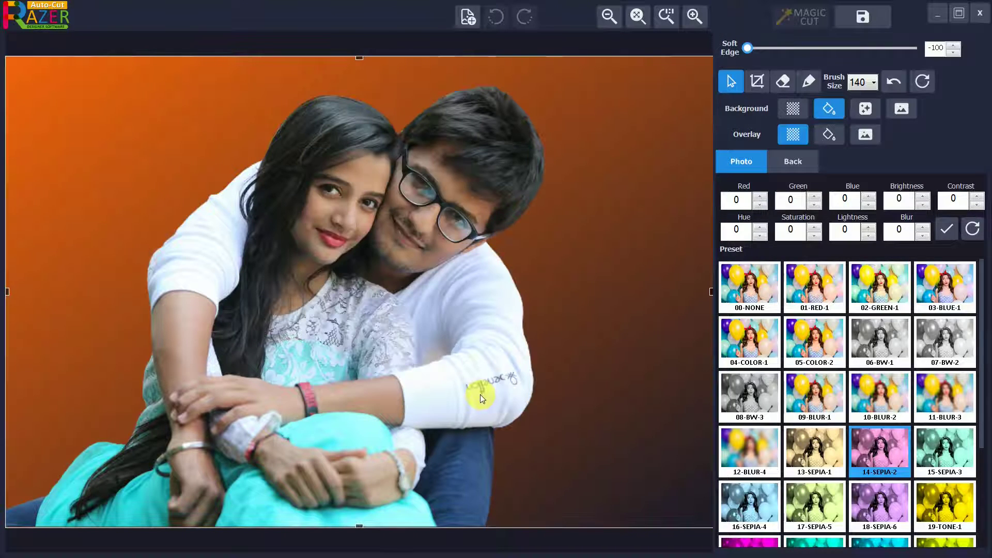
Restore the photo's own scenery as background and try black-and-white presets on it.
left_click(860, 110)
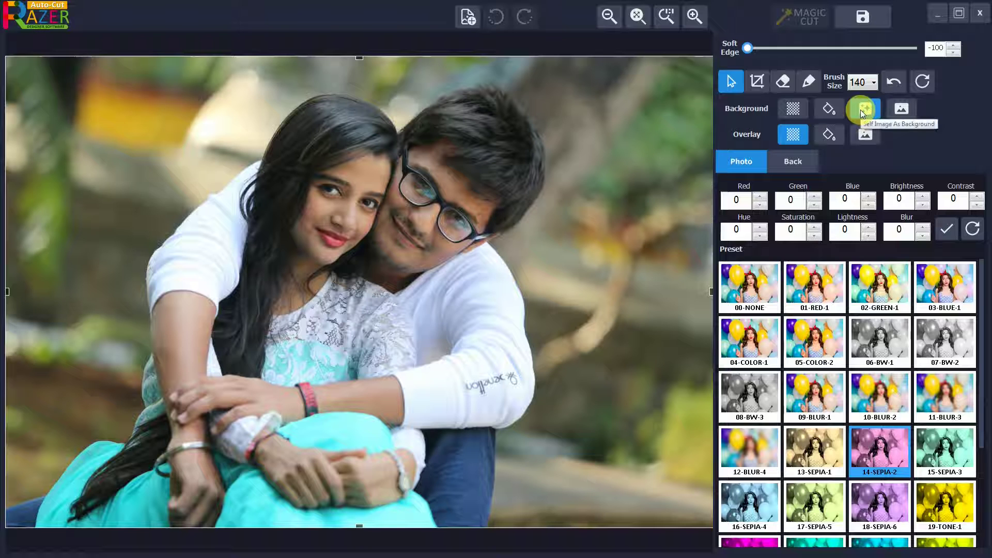
left_click(801, 165)
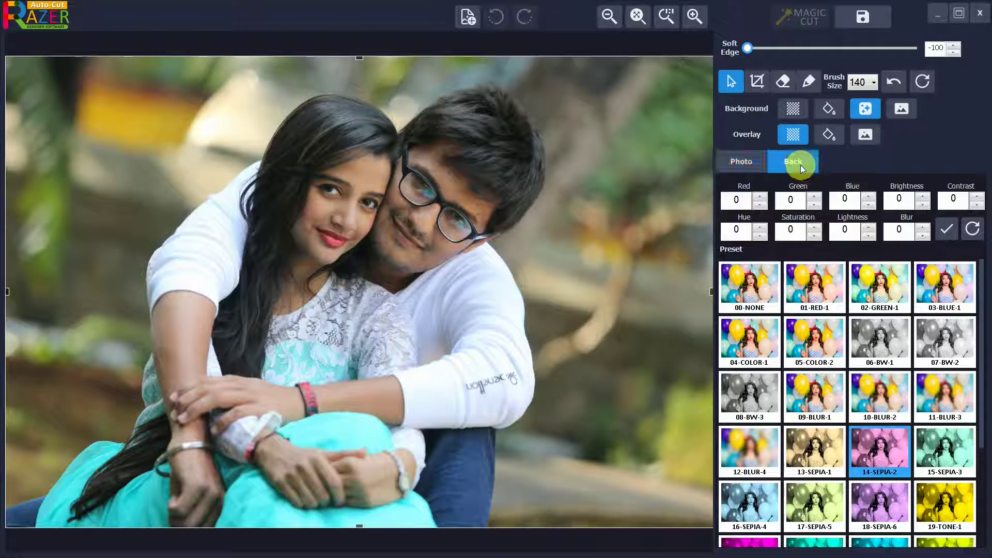
left_click(875, 334)
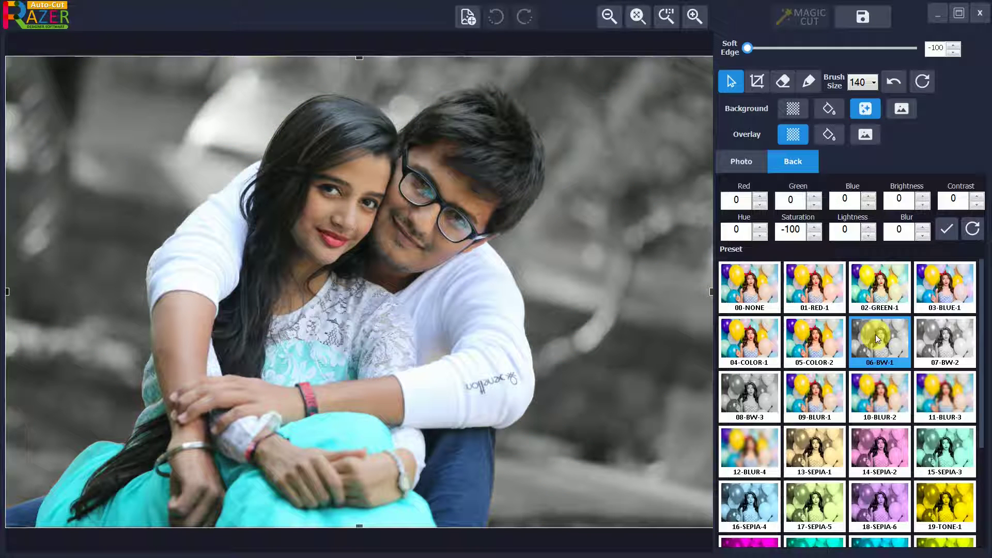
left_click(936, 343)
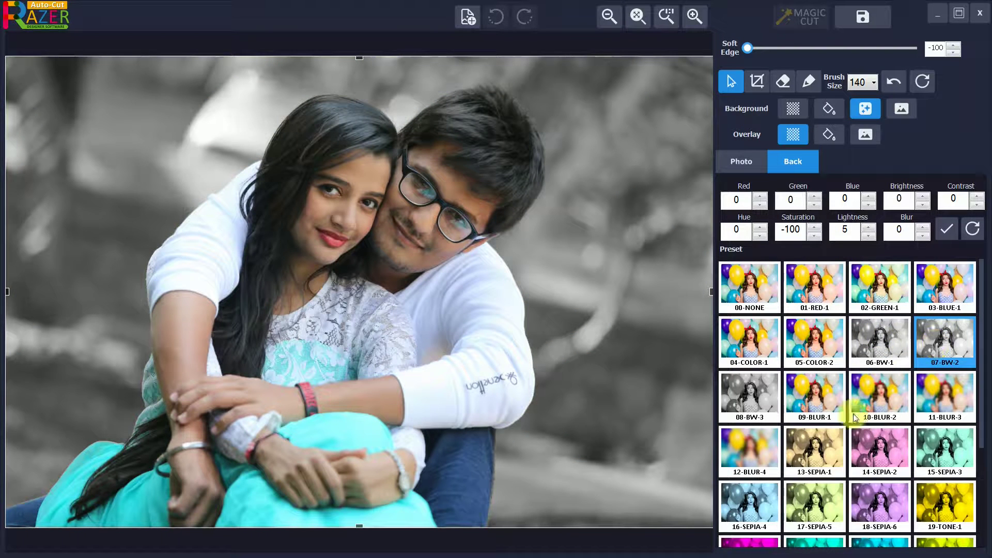
Try sepia and pink tints on the background, ending on the teal 15-SEPIA-3 preset.
left_click(806, 453)
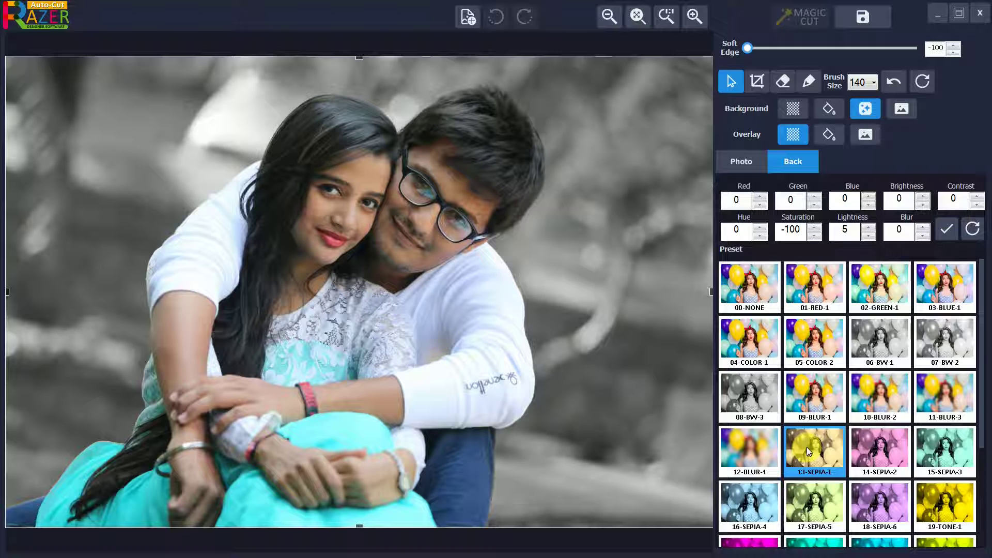
left_click(879, 449)
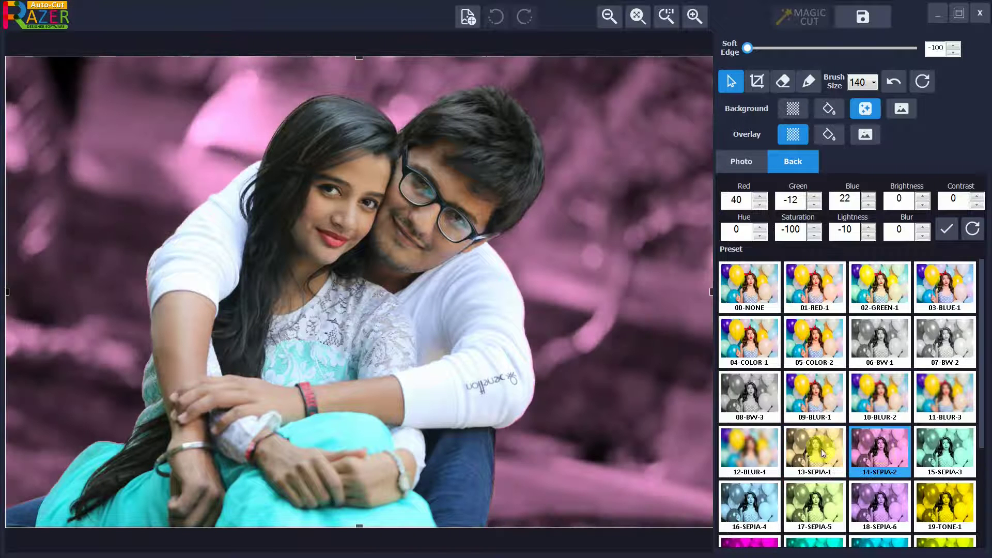
left_click(821, 450)
left_click(818, 503)
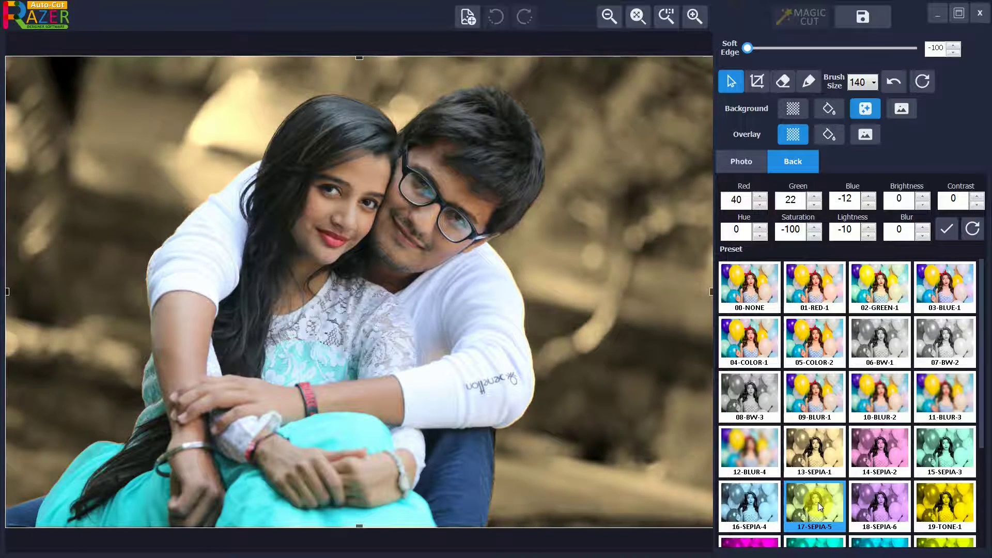
left_click(946, 454)
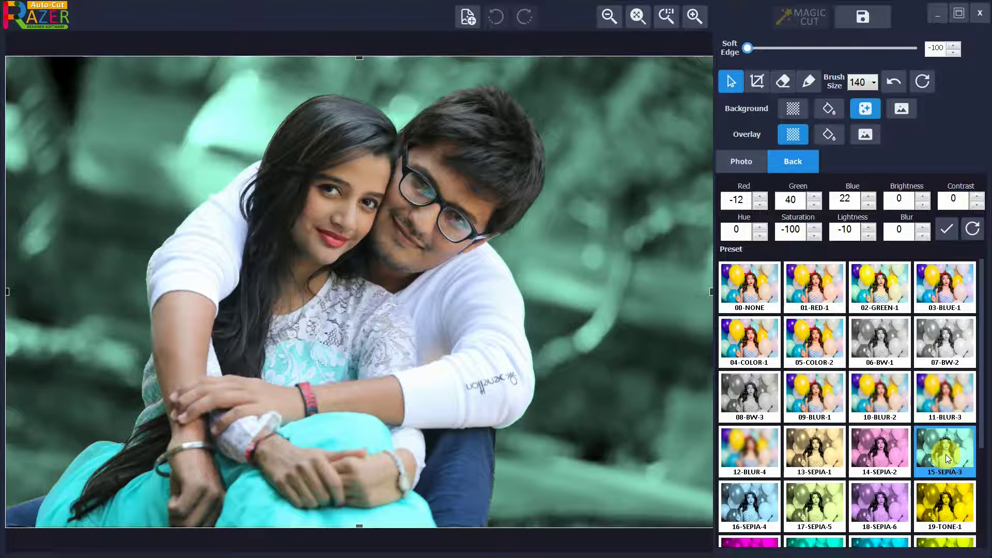
Clear the background tint with 00-NONE and raise its Saturation to 100.
left_click(759, 290)
scroll(759, 291, "down", 2)
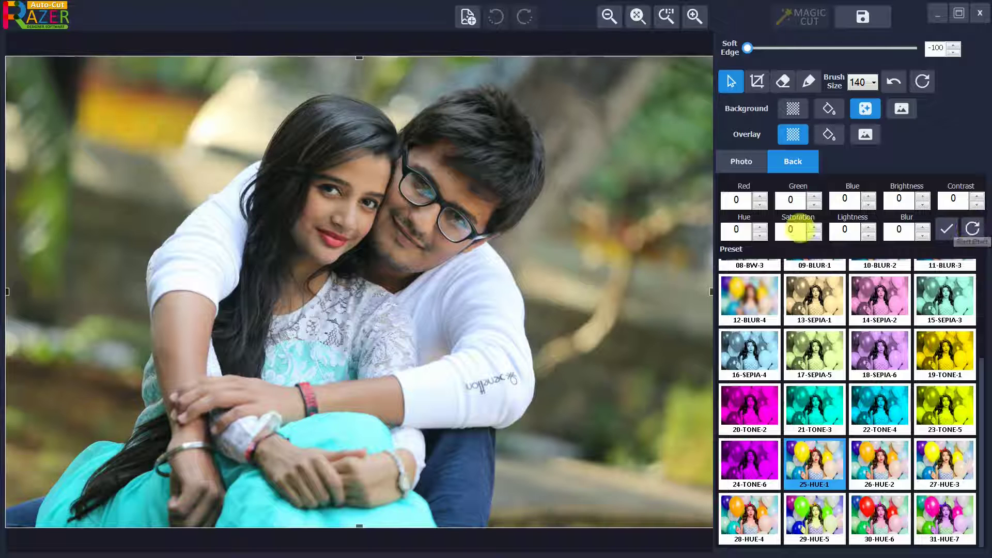
left_click(813, 227)
left_click(813, 228)
left_click_drag(814, 230, 813, 231)
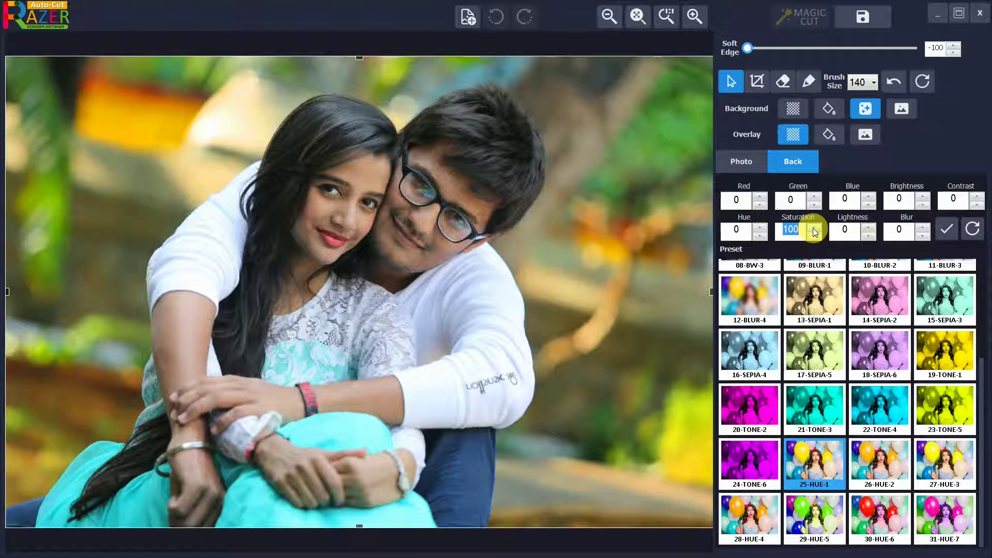
Try H (17).jpg and H (11).jpg as backdrop, settling on the yellow-purple H (19).jpg.
left_click(904, 106)
double_click(497, 323)
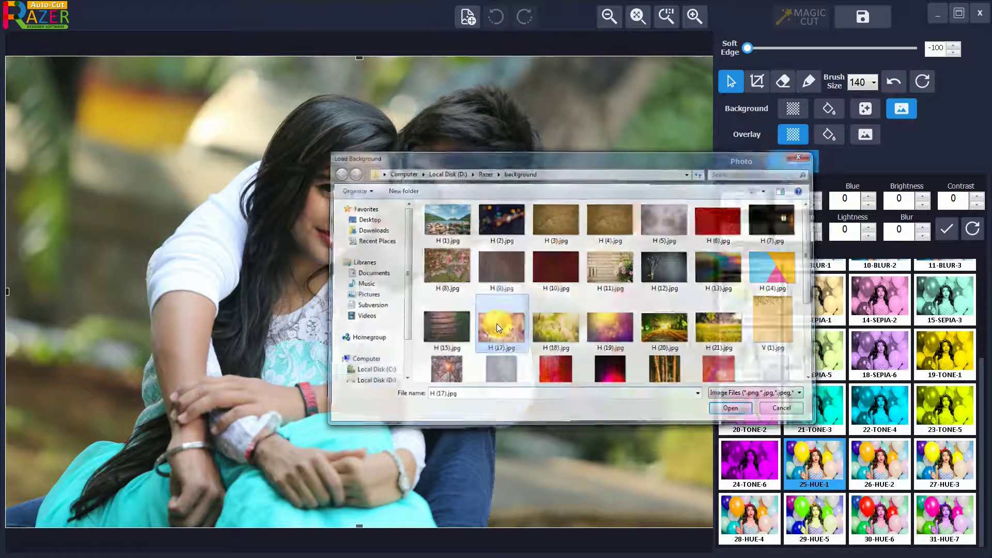
left_click(908, 111)
double_click(612, 267)
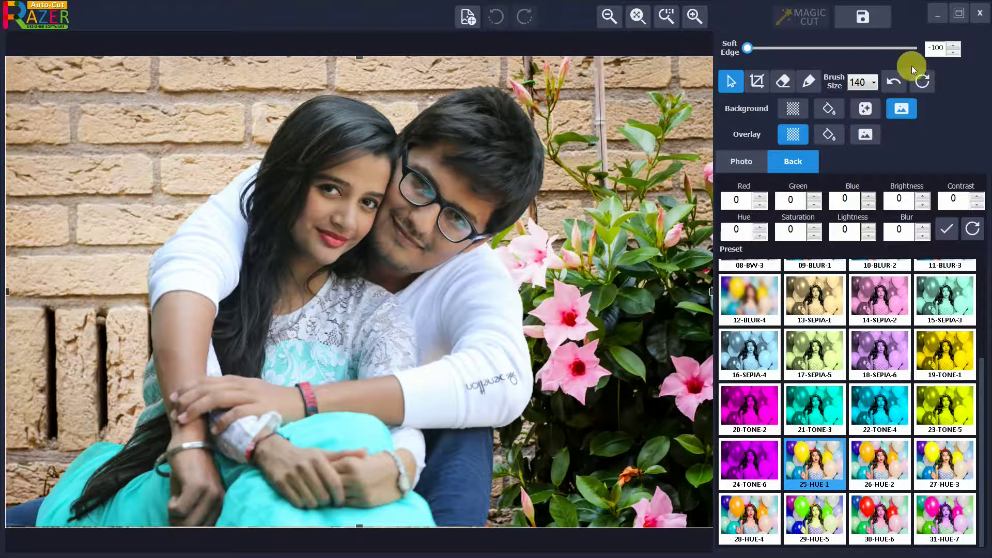
left_click(902, 110)
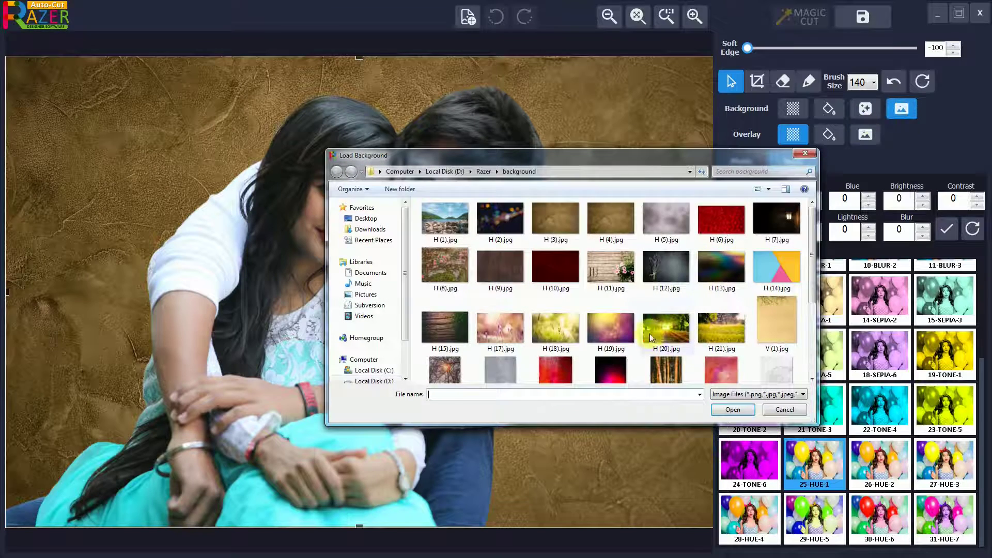
double_click(606, 329)
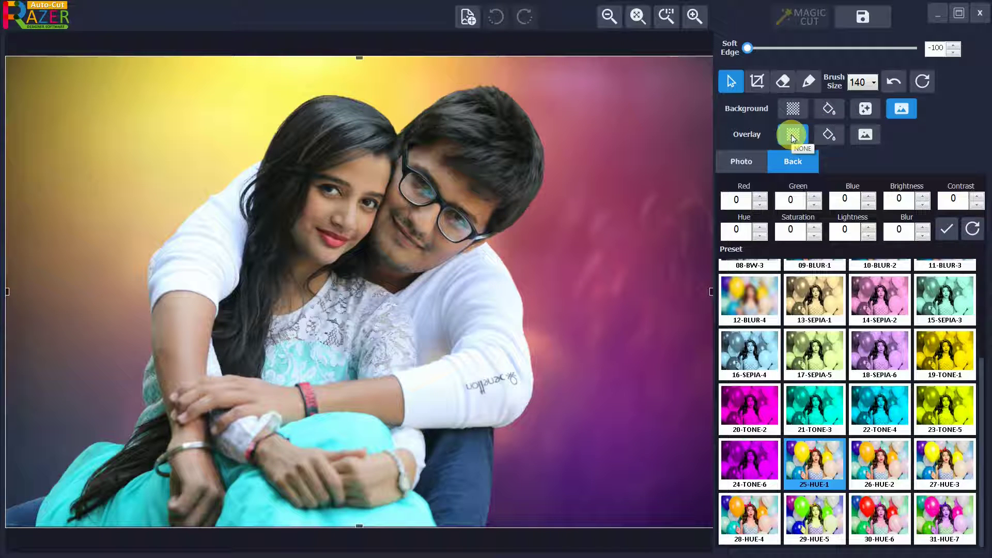
Apply a pink-to-yellow gradient overlay fill, then lay the pink flower frame PNG over the photo.
left_click(826, 135)
left_click(504, 320)
left_click(479, 402)
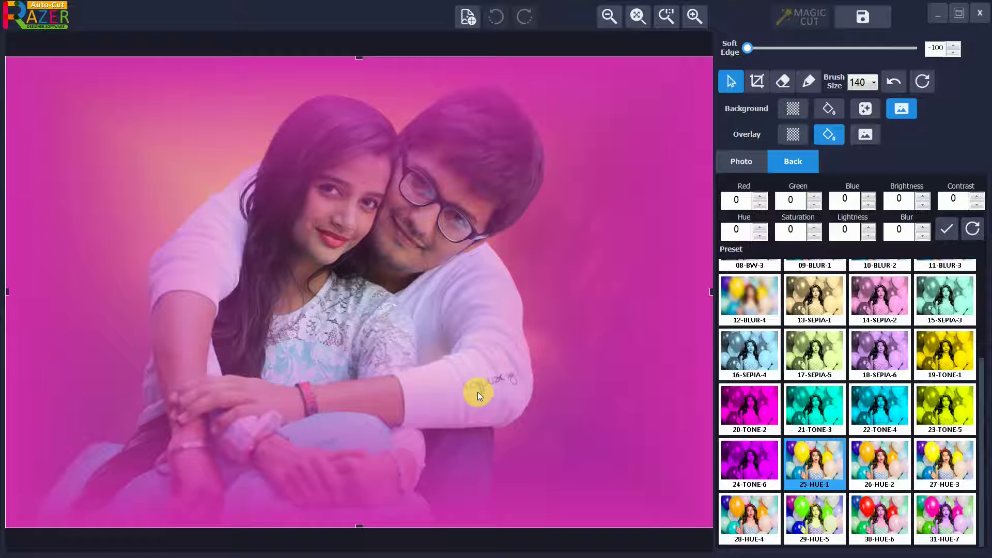
left_click(837, 138)
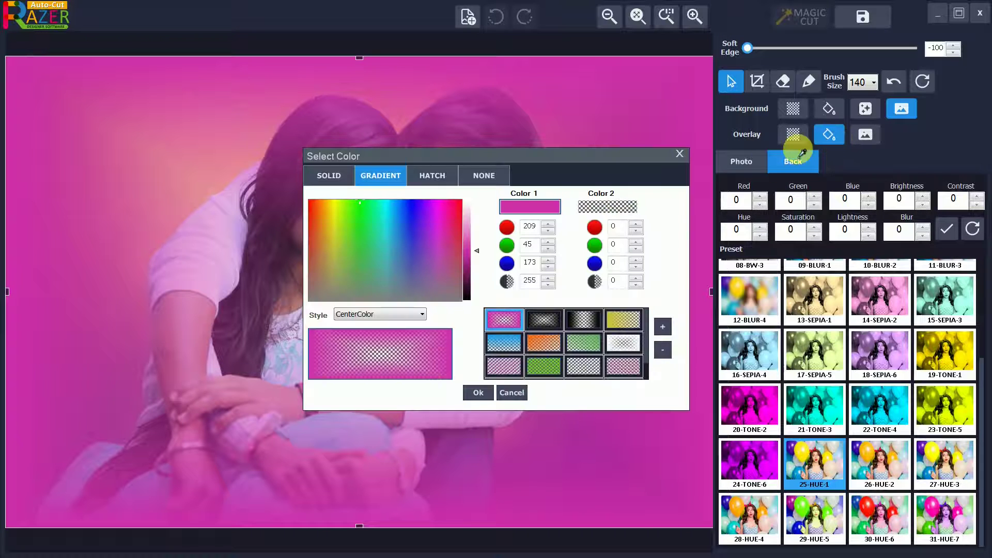
left_click(538, 345)
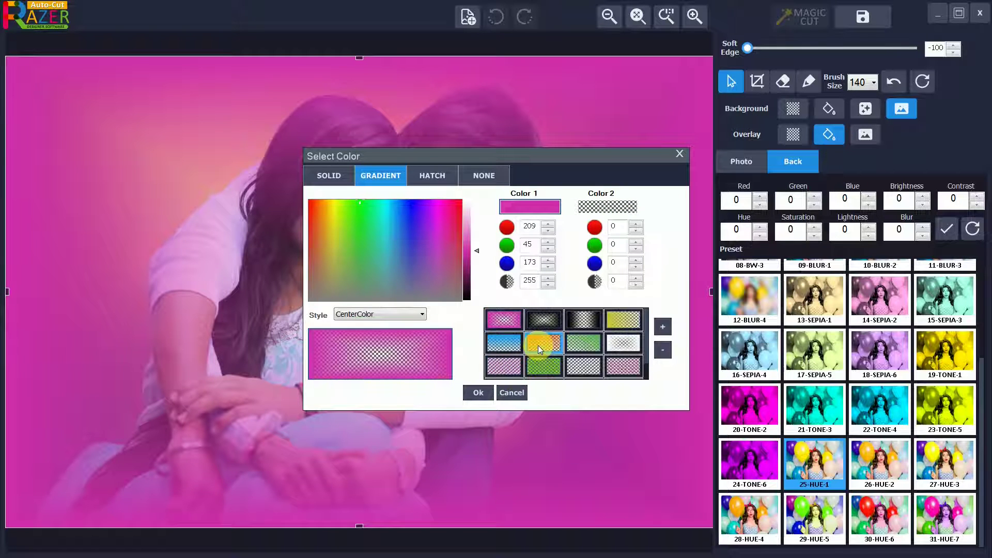
left_click(479, 393)
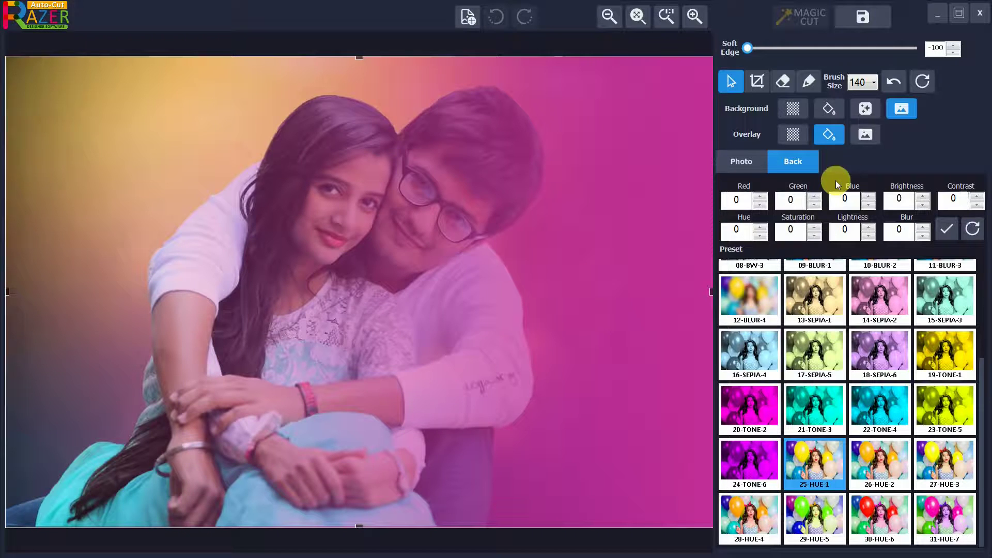
left_click(875, 141)
double_click(720, 229)
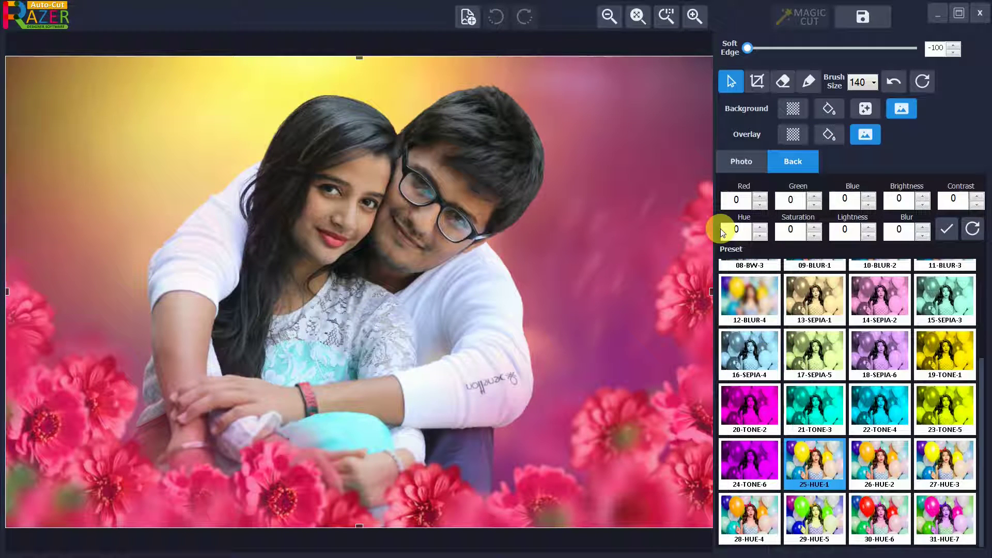
Test Green, Blue, Hue and Lightness tweaks on the couple, reset them, and bring up the PNG Save dialog.
left_click(751, 160)
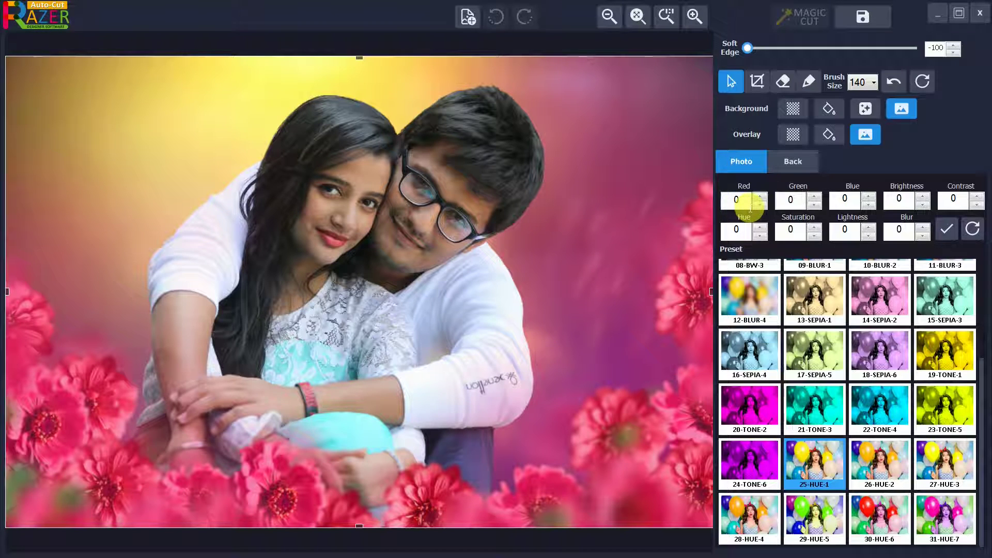
left_click(816, 206)
left_click(759, 236)
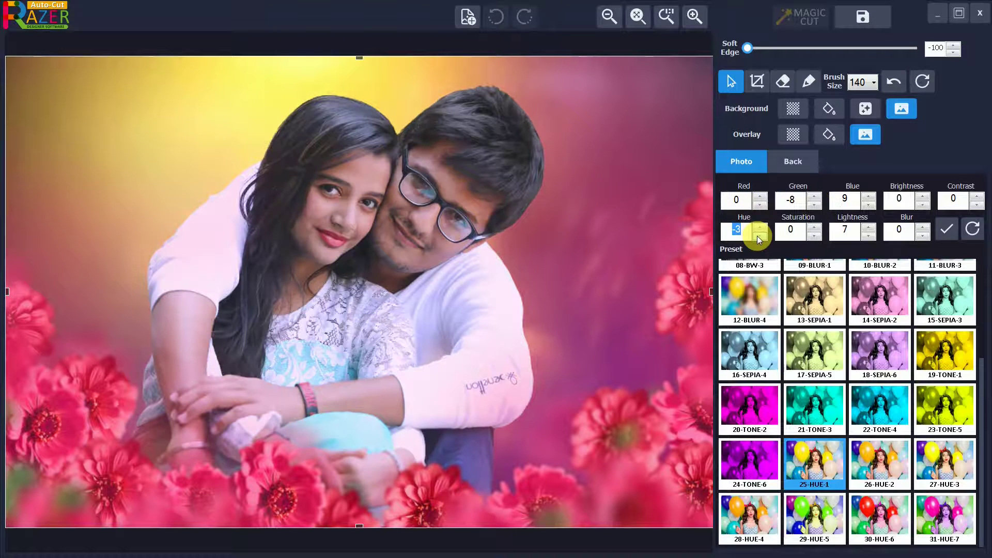
left_click(759, 236)
left_click(972, 232)
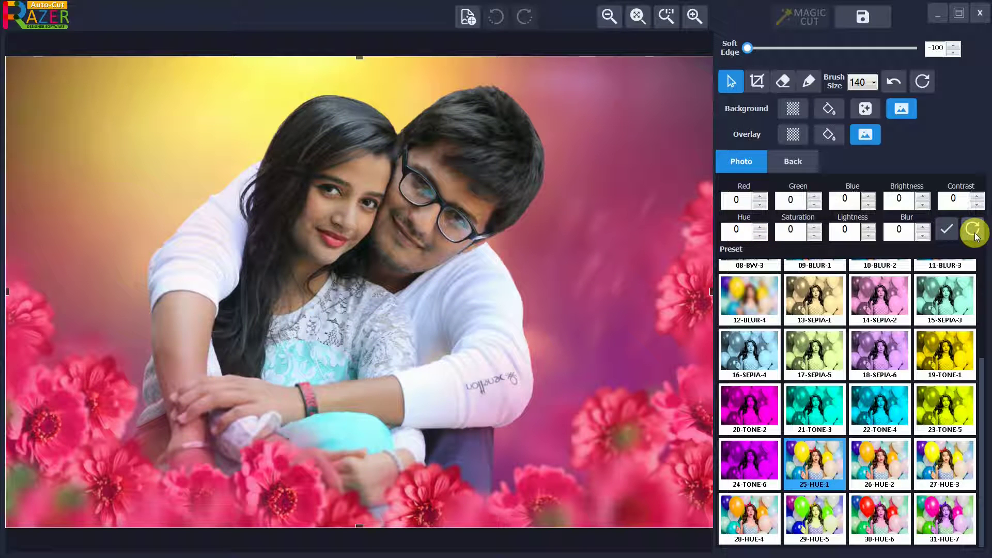
left_click(861, 23)
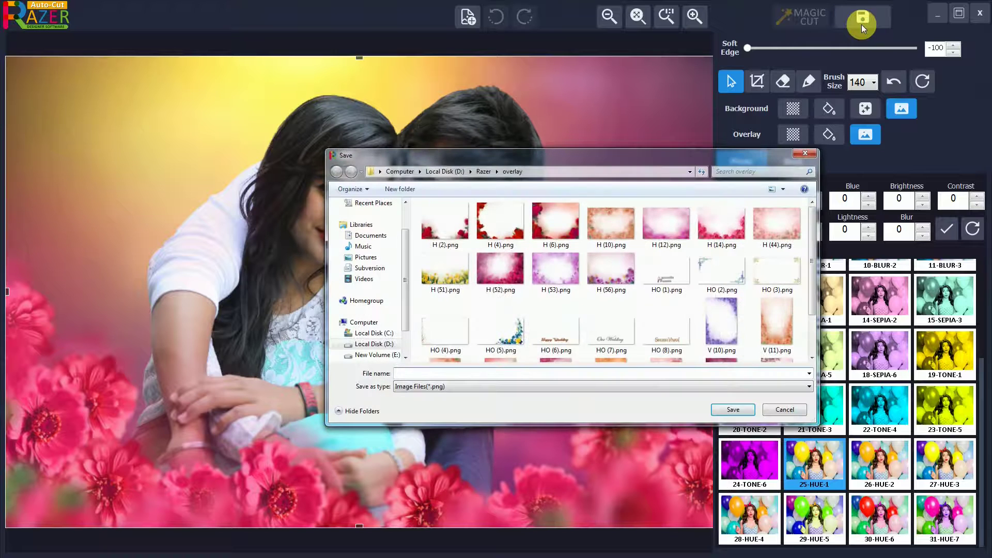